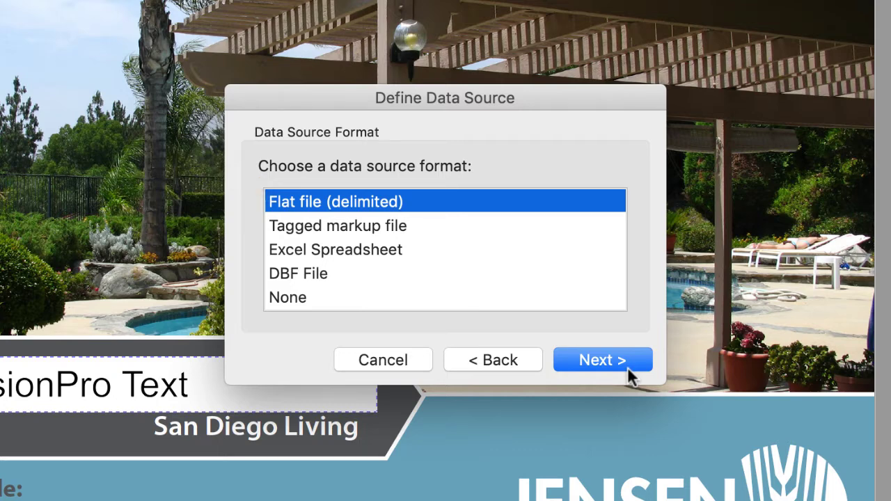
Browse to Input-data.csv and select it as the flat data file
left_click(633, 362)
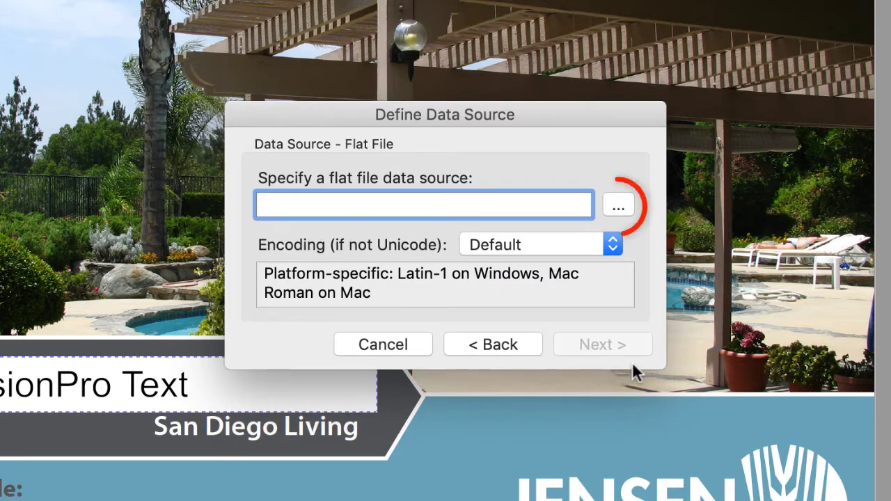
left_click(619, 208)
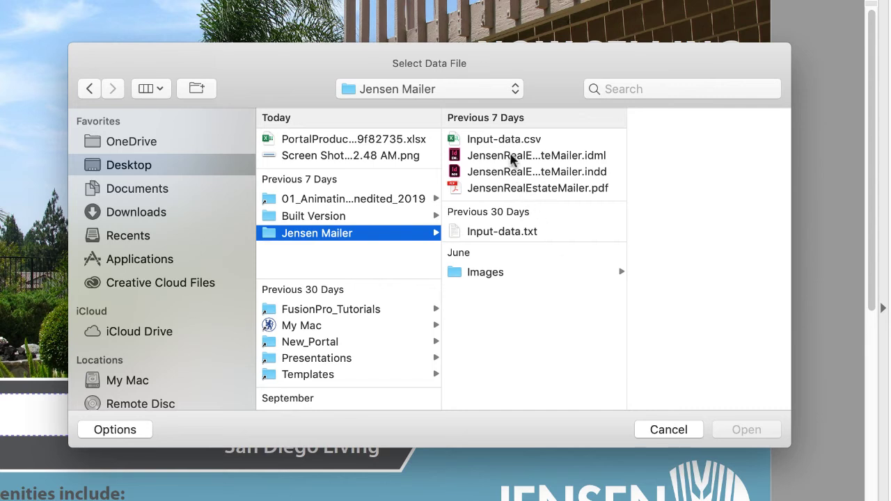
left_click(508, 140)
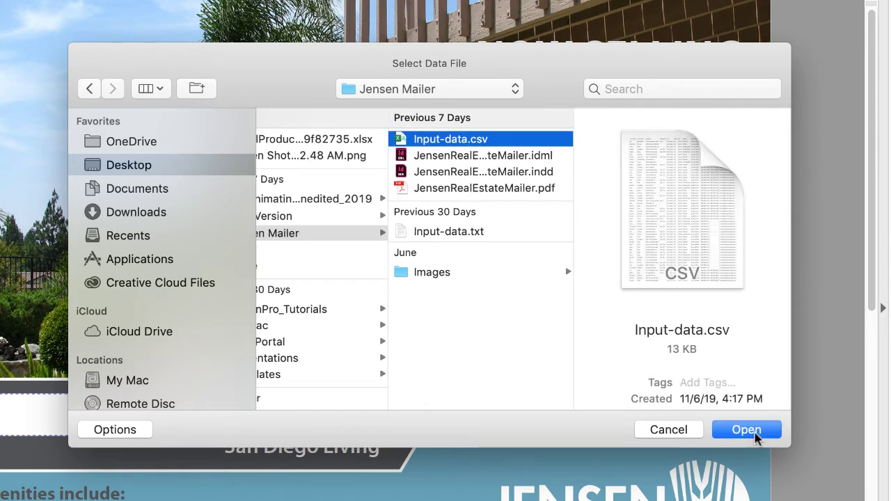
left_click(756, 433)
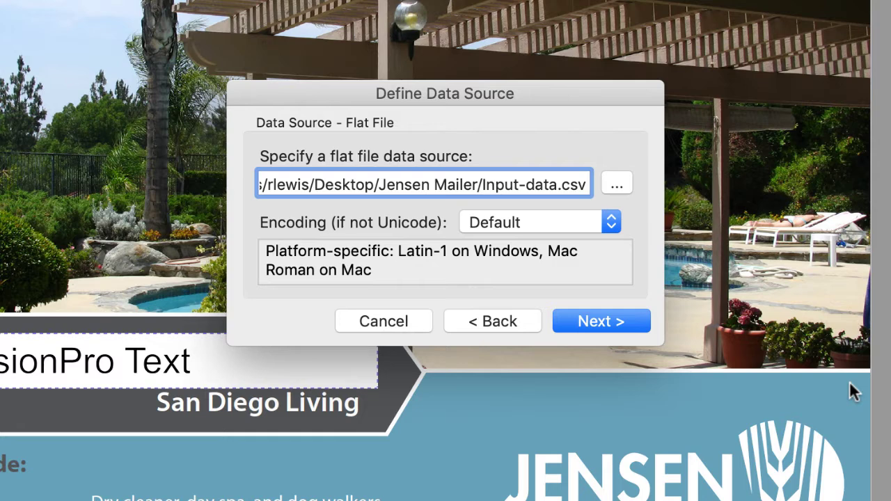
Keep comma as the field delimiter and mark the first row as field names
left_click(604, 313)
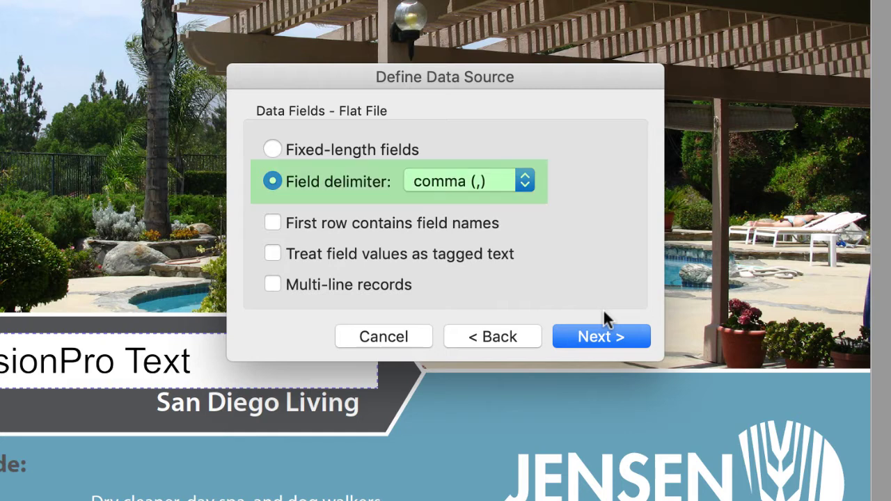
left_click(525, 181)
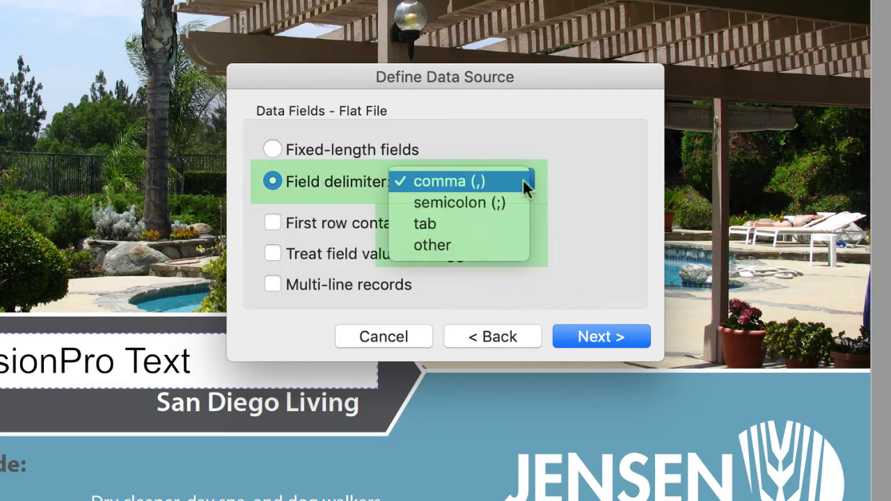
left_click(523, 182)
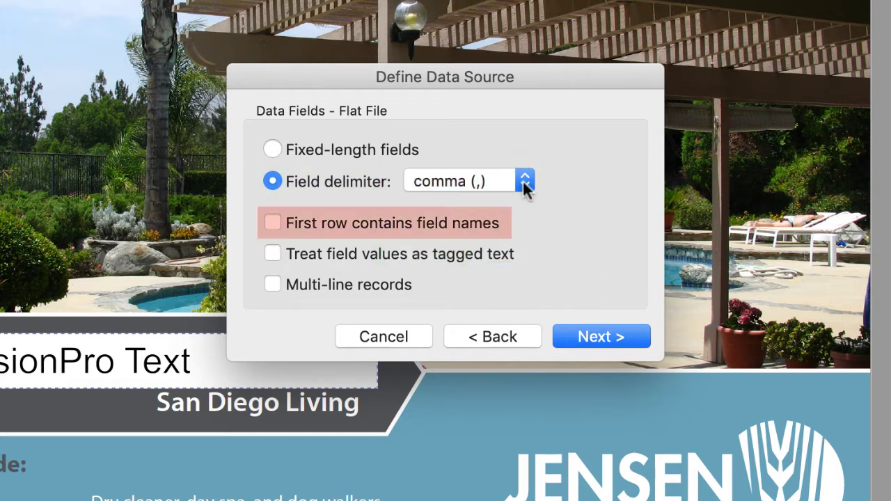
left_click(344, 218)
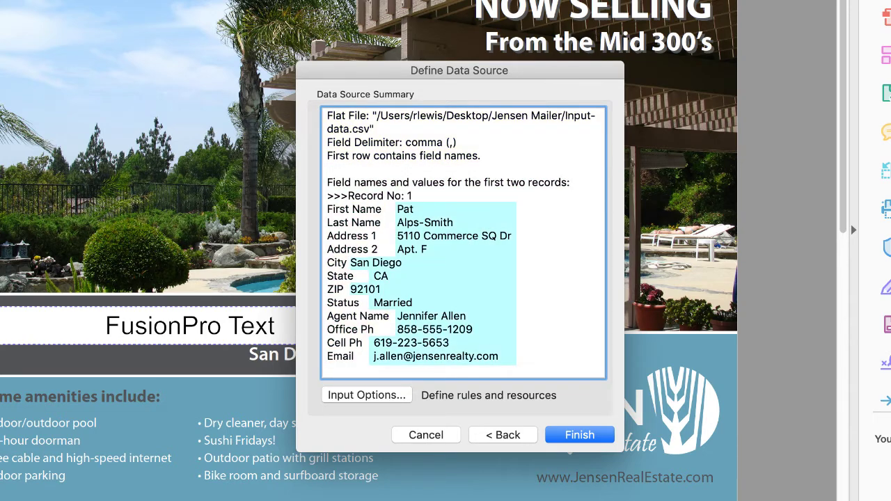
Change the field delimiter from tab to comma and return to the Data Source Summary
scroll(463, 244, "down", 5)
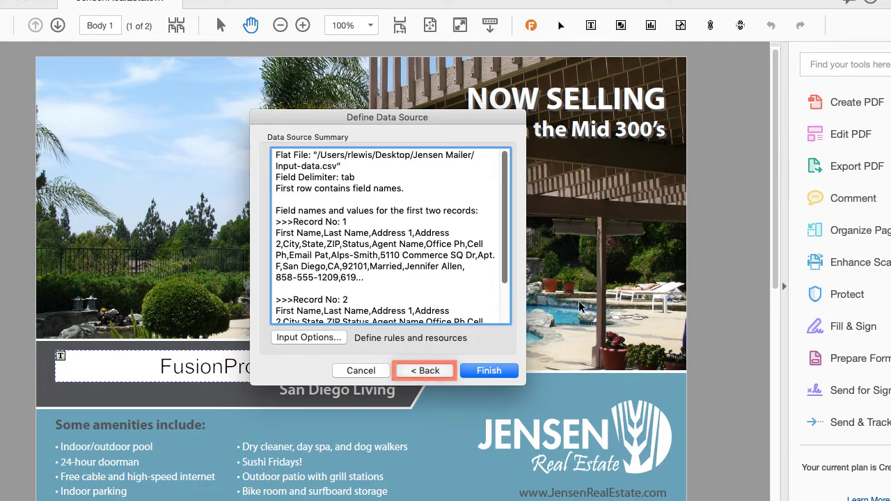
left_click(424, 370)
left_click(451, 232)
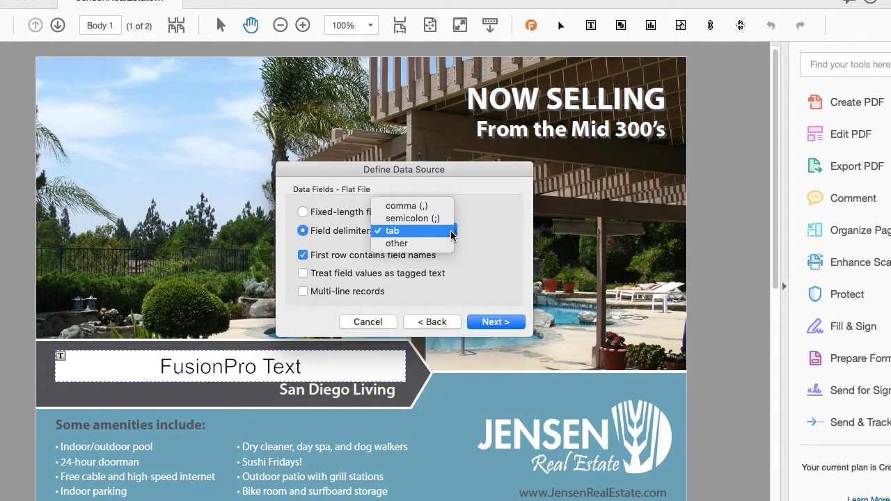
left_click(442, 207)
left_click(498, 322)
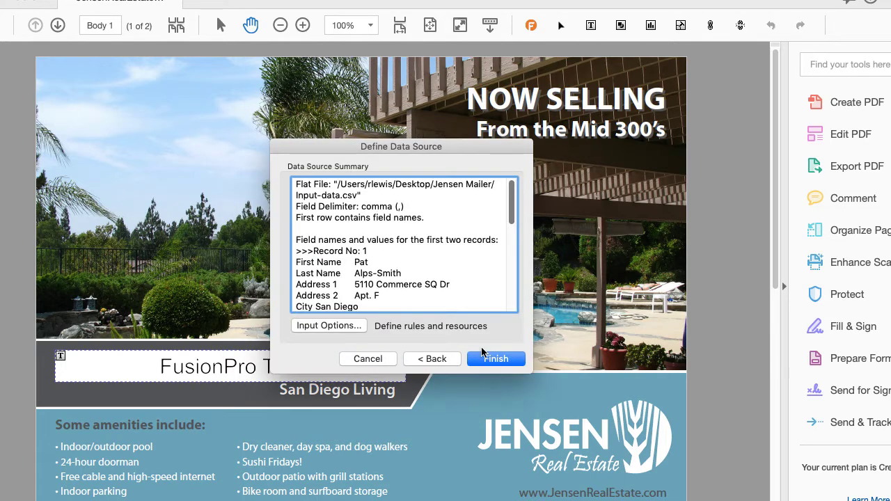
left_click_drag(511, 221, 514, 238)
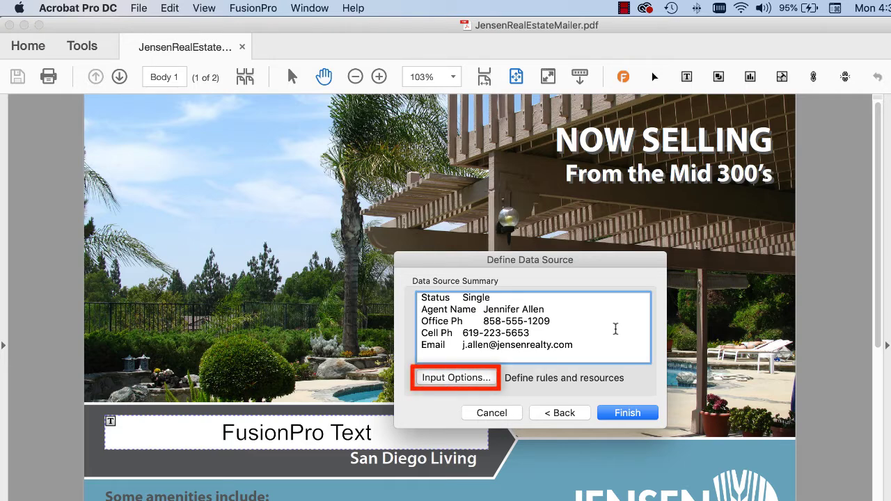
Open the Input Options dialog via FusionPro > Data Definition > Input Options
left_click(485, 378)
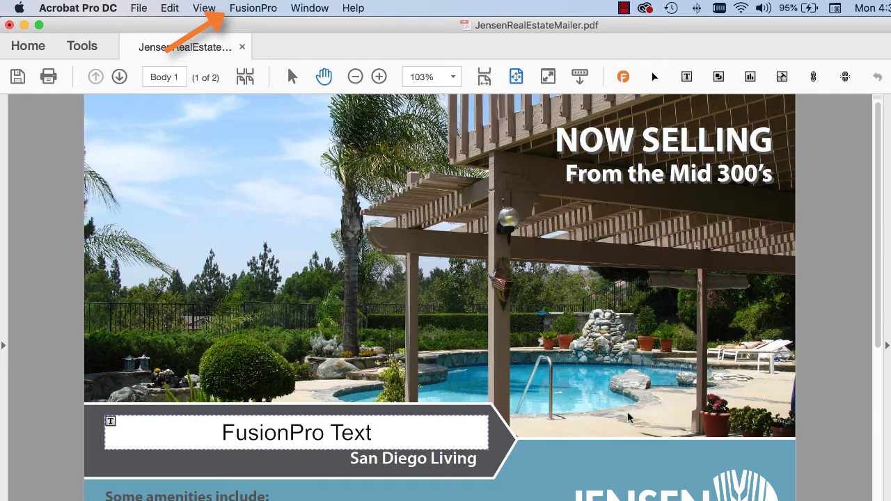
left_click(261, 9)
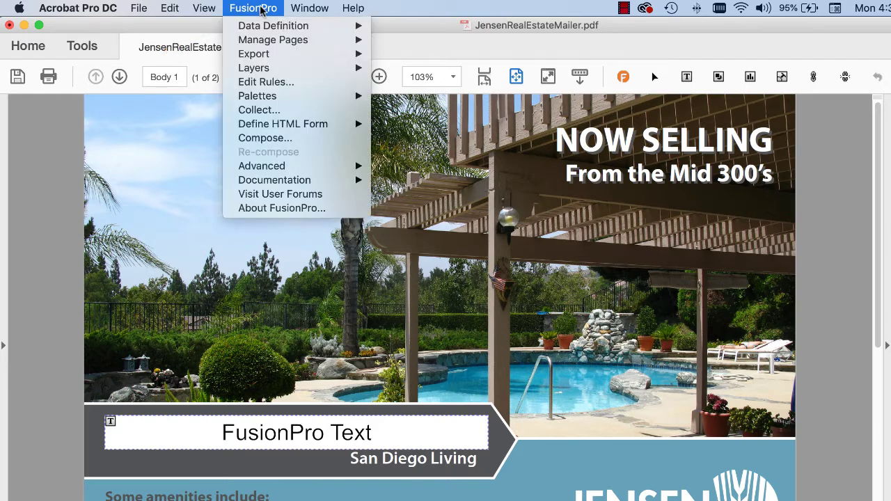
mouse_move(259, 27)
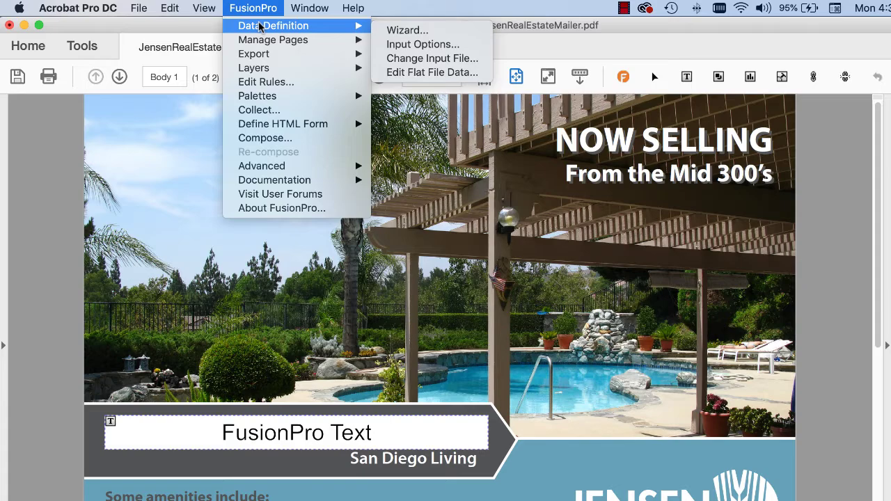
left_click(401, 45)
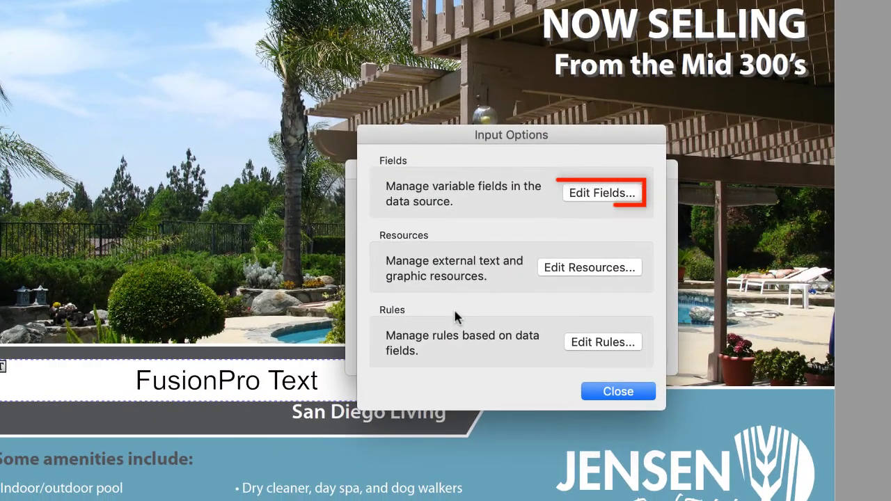
Inspect the First Name field, keep it as Text, and close Input Options without changes
left_click(604, 194)
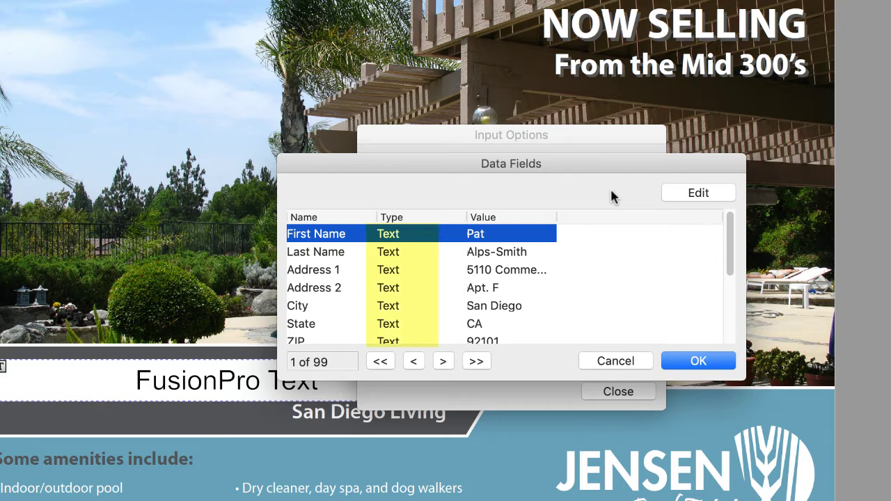
left_click(694, 192)
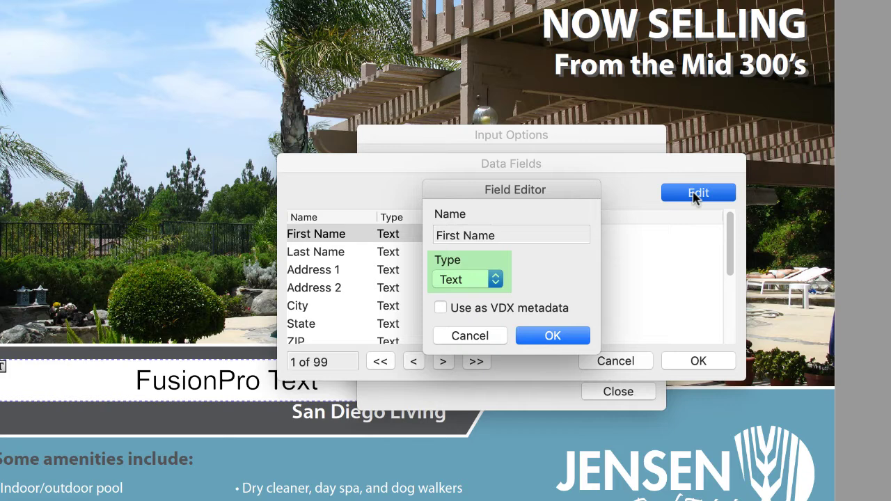
left_click(495, 279)
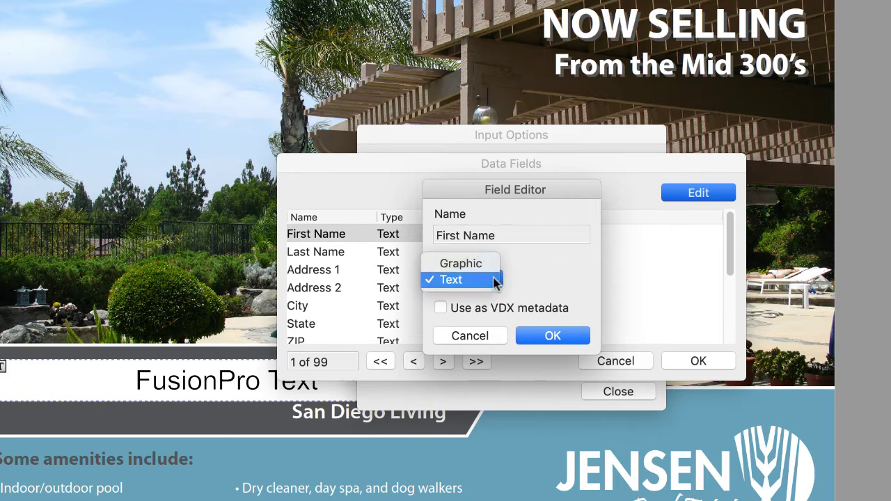
left_click(532, 279)
left_click(476, 332)
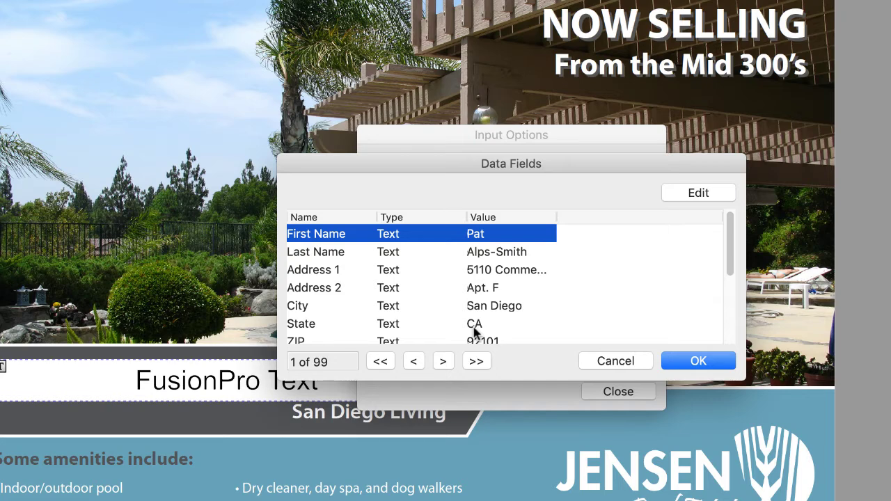
left_click(596, 361)
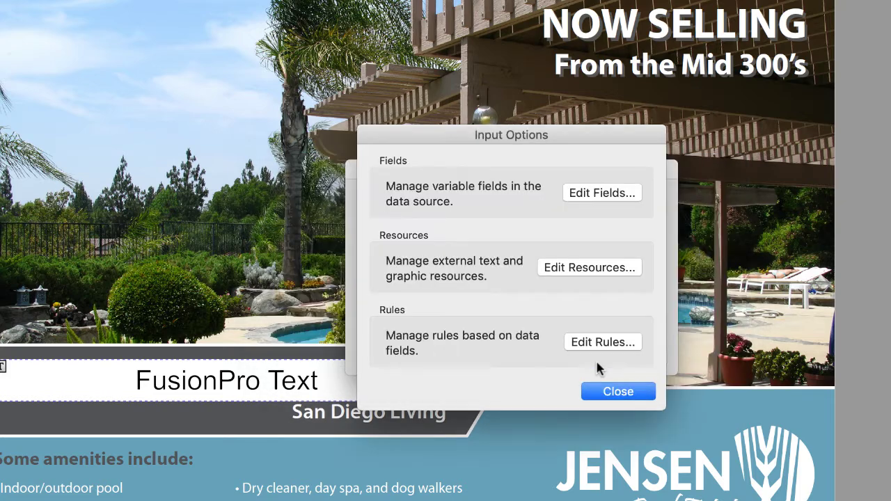
left_click(603, 392)
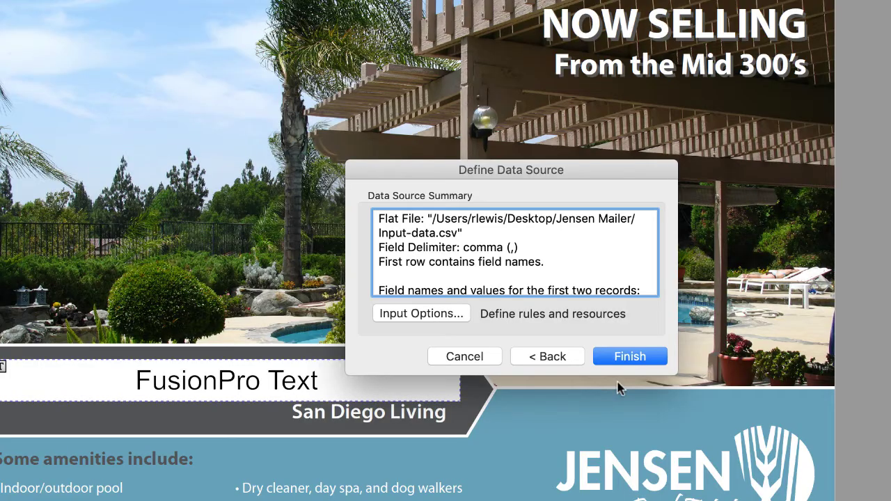
Finish the Input-data.csv source, then start a new flat file in Create Data File
left_click(628, 360)
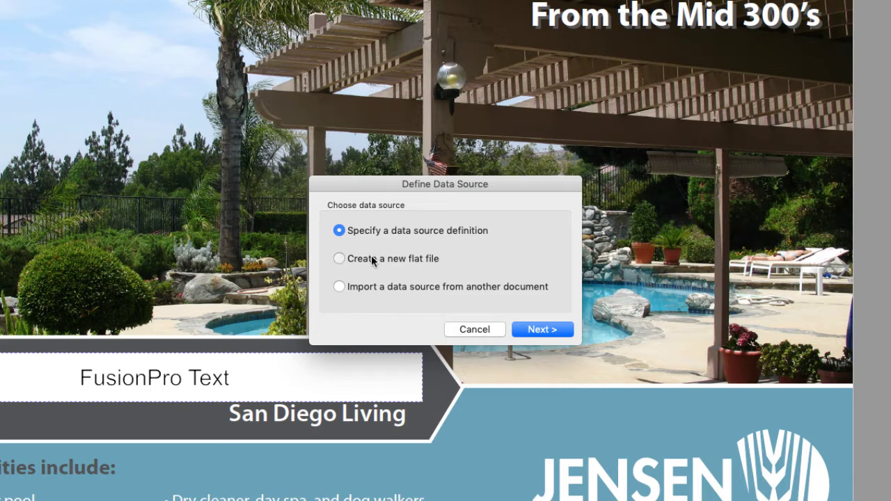
left_click(372, 257)
left_click(541, 330)
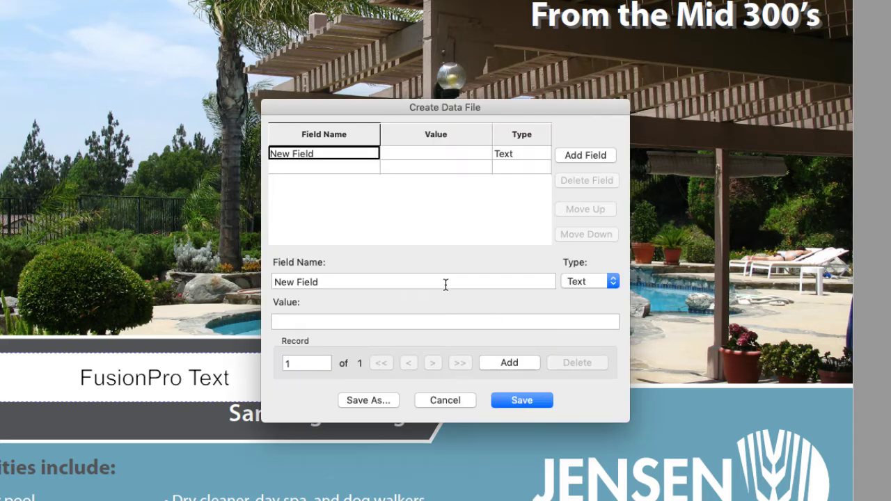
Rename the default field to 'First Name' as Text, with a sample first name value
left_click(390, 280)
triple_click(361, 279)
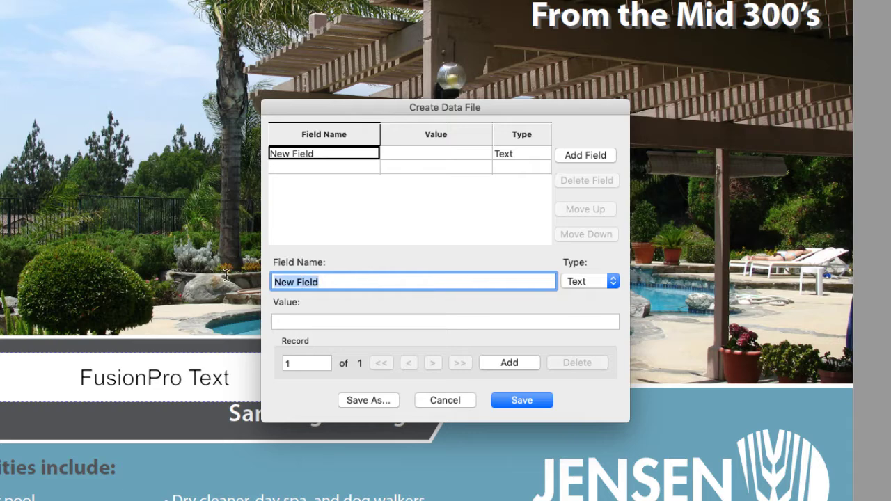
type("First Name")
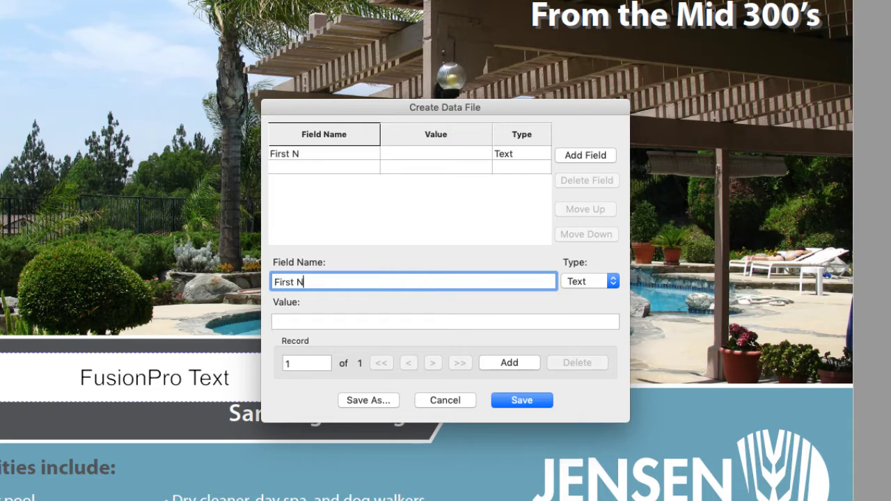
left_click(615, 285)
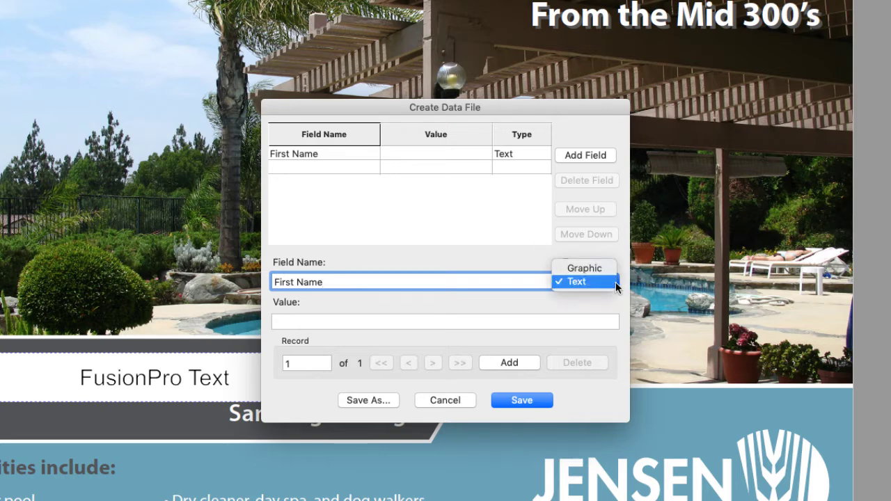
left_click(617, 287)
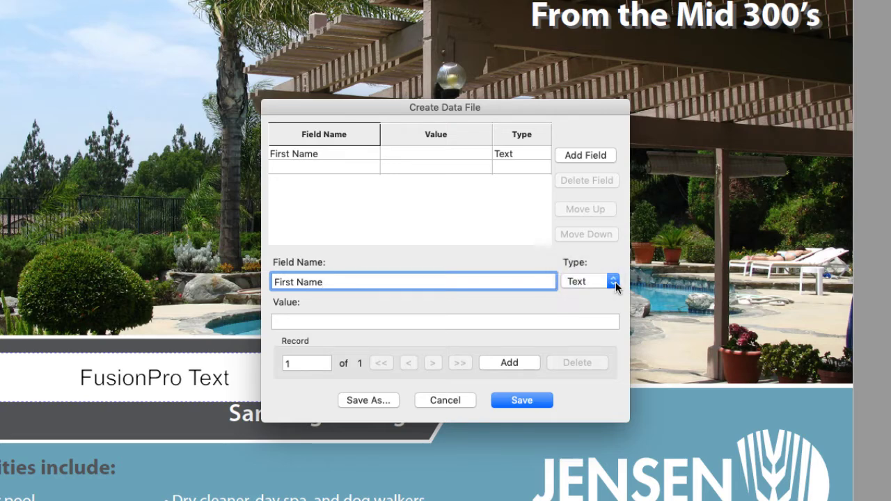
left_click(596, 324)
type("Art")
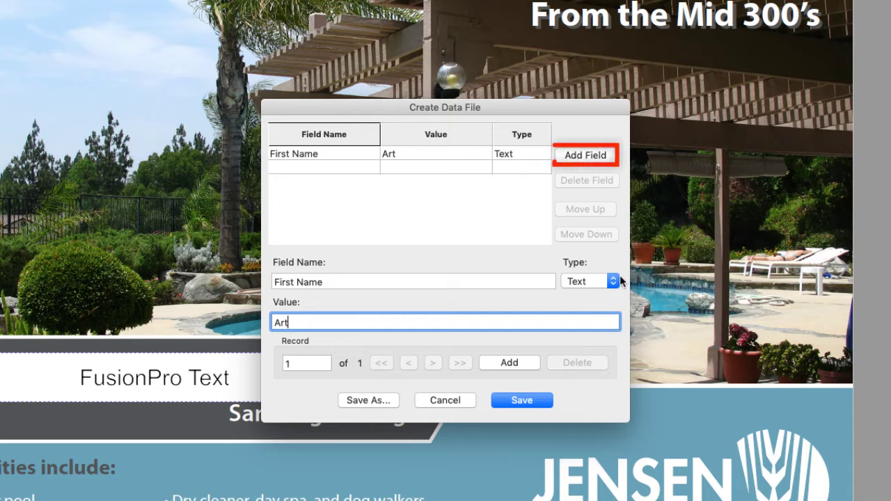
Add a 'Last Name' field with a sample last name, then add further fields
left_click(598, 157)
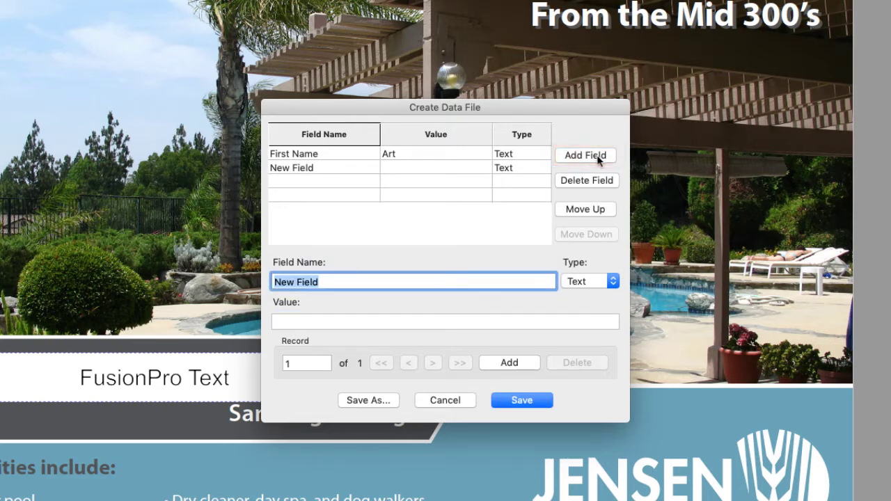
type("Last")
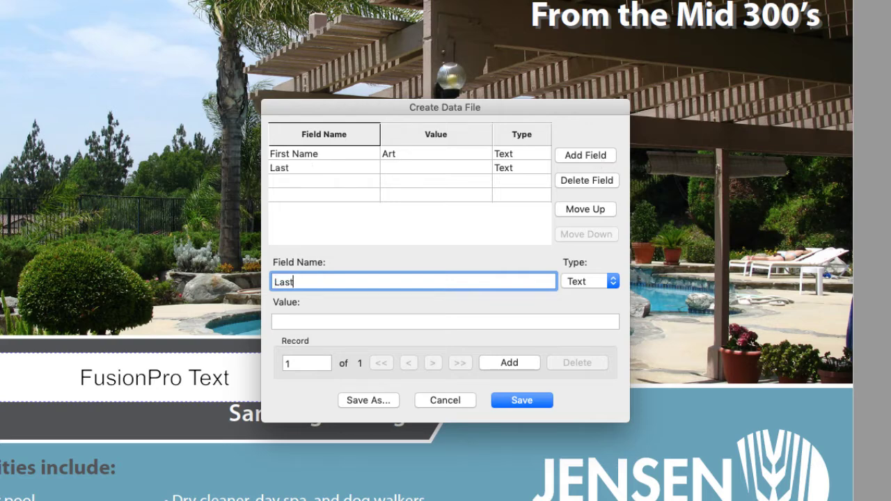
type(" Name")
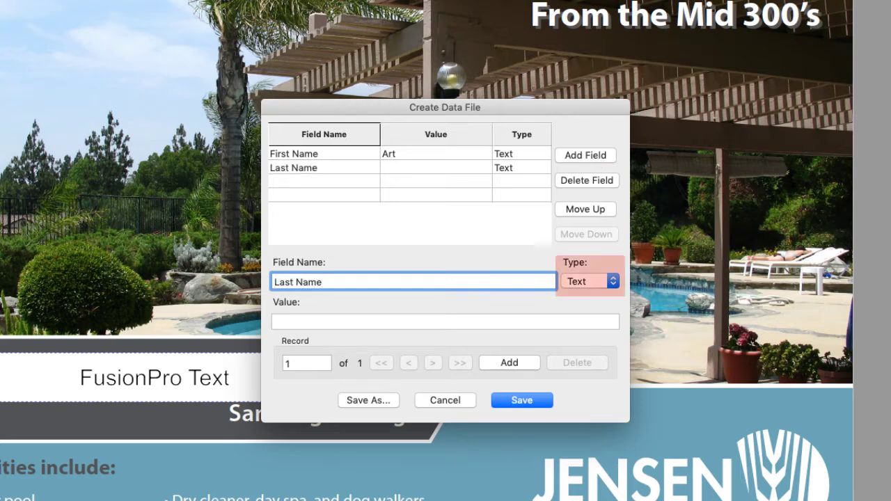
left_click(557, 321)
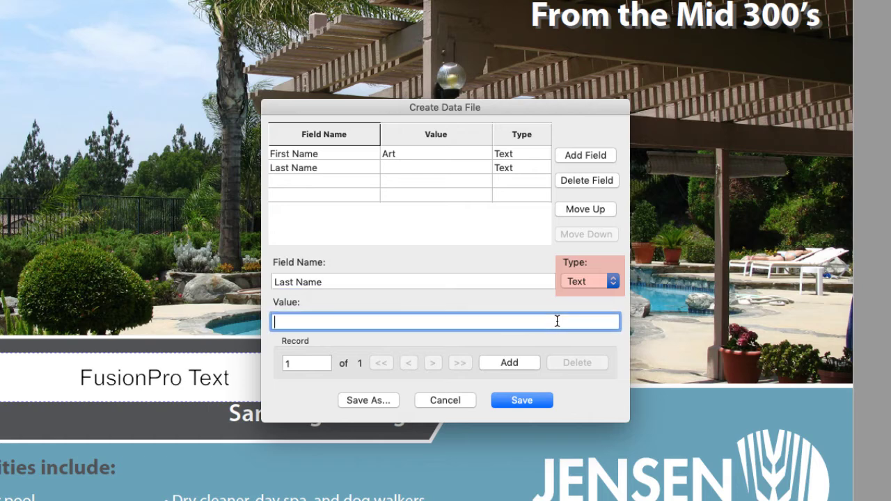
type("Vandalay")
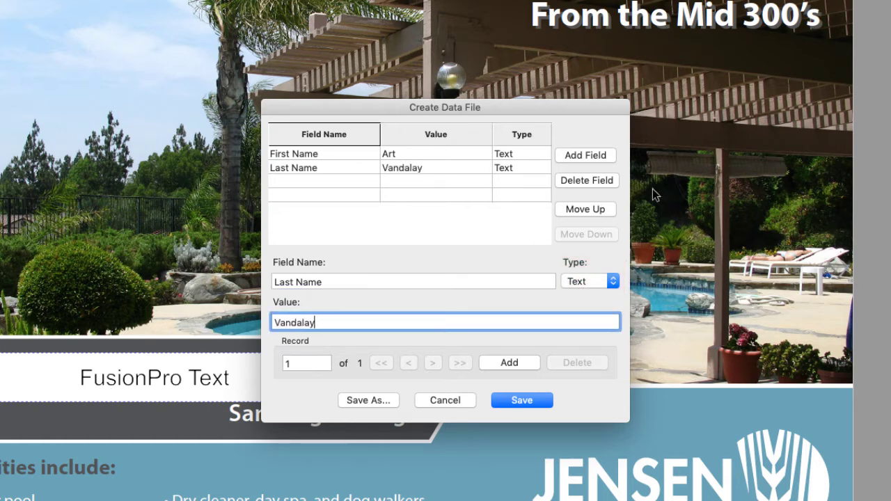
left_click(606, 155)
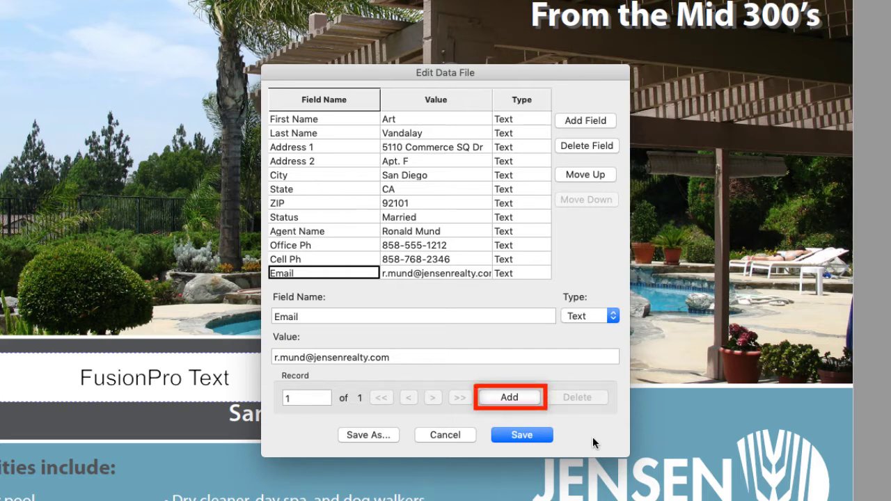
Create record 2 with sample first and last names, then start record 3
left_click(524, 397)
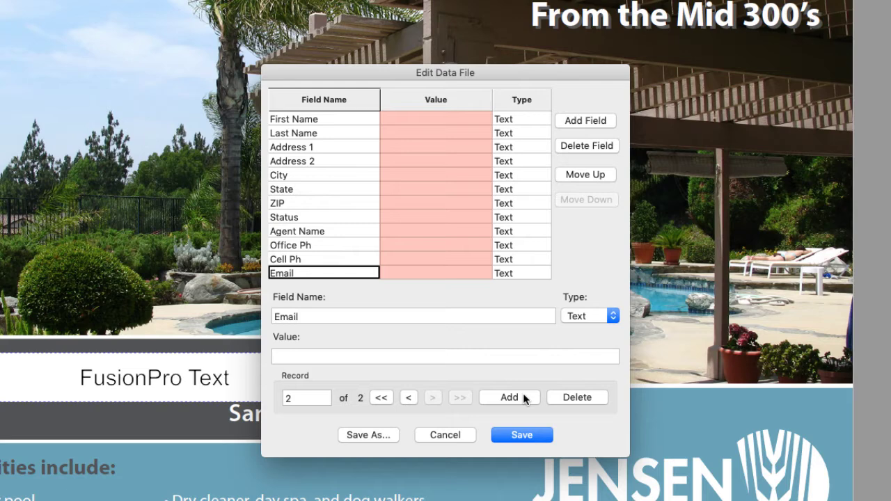
left_click(338, 124)
left_click(346, 356)
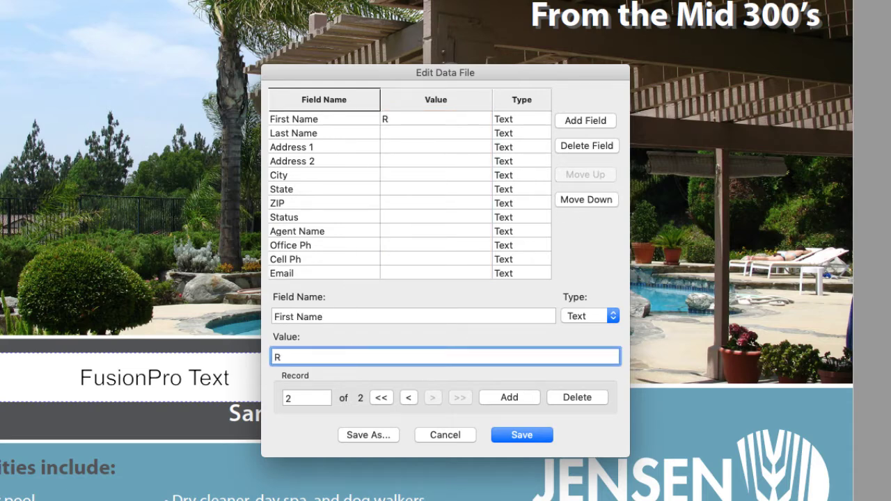
left_click(351, 132)
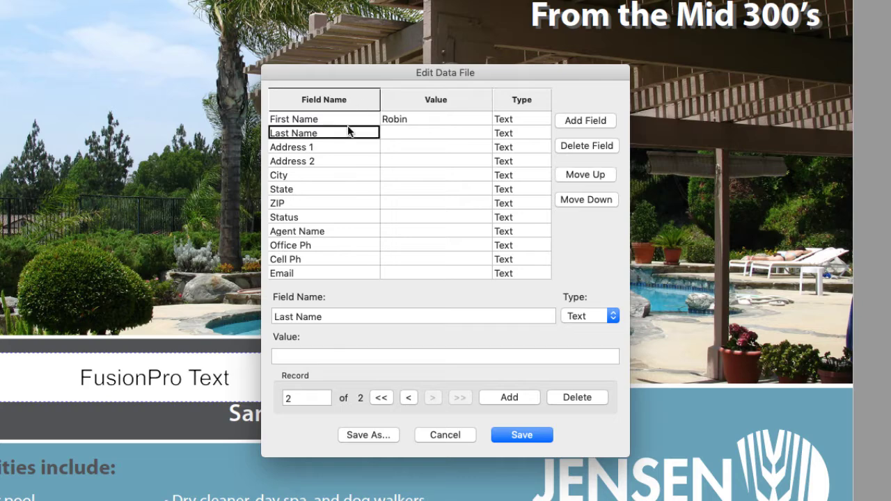
left_click(370, 360)
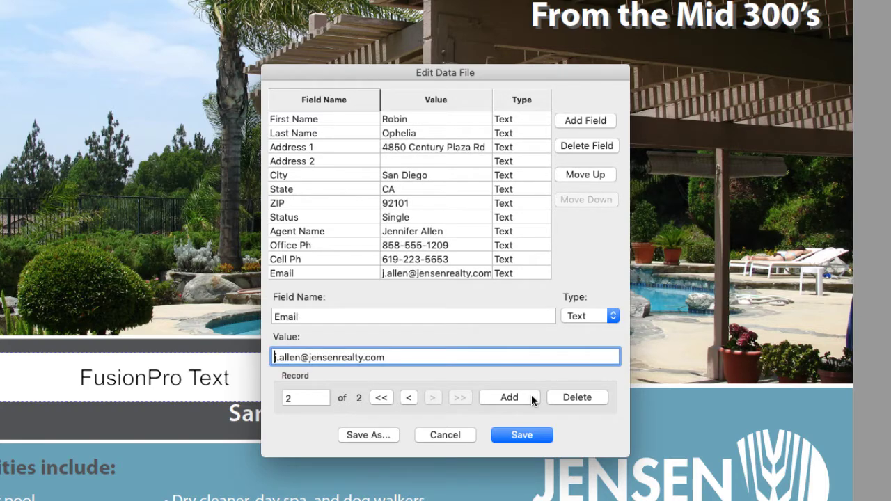
left_click(531, 395)
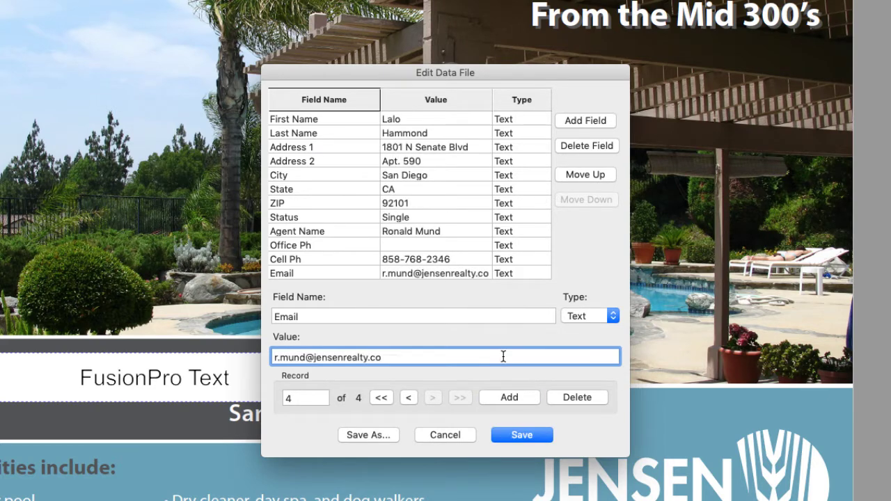
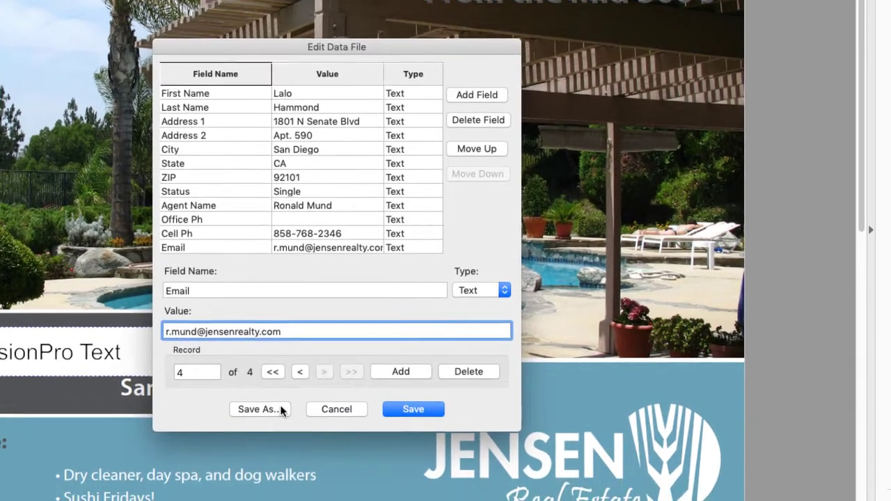
Save the data file as SampleData.txt in the Jensen Mailer folder
left_click(368, 434)
left_click(514, 268)
double_click(453, 139)
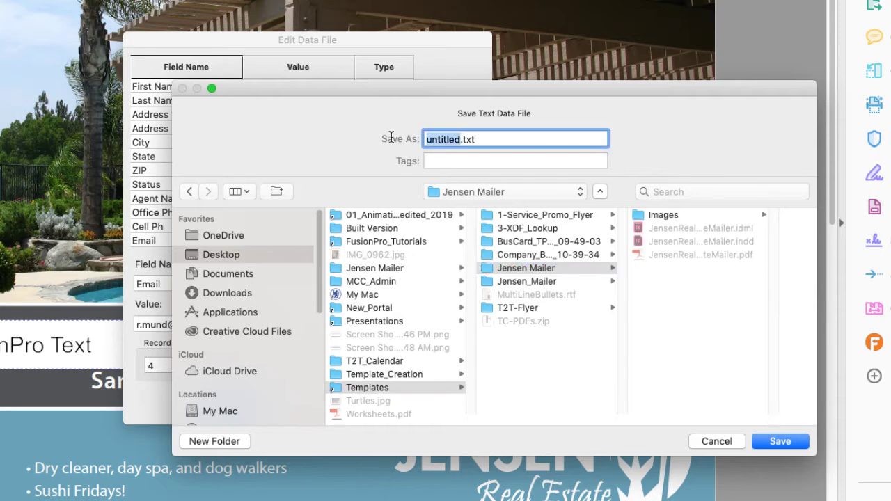
type("SampleDa")
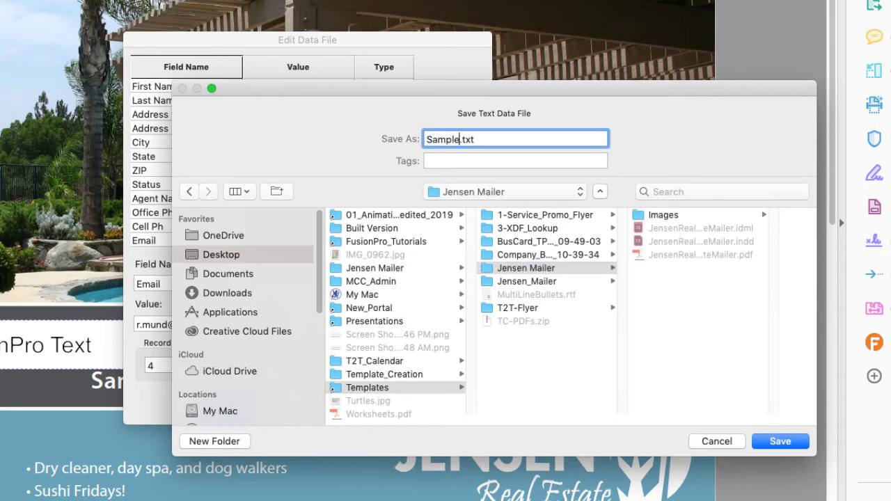
type("ta")
left_click(779, 441)
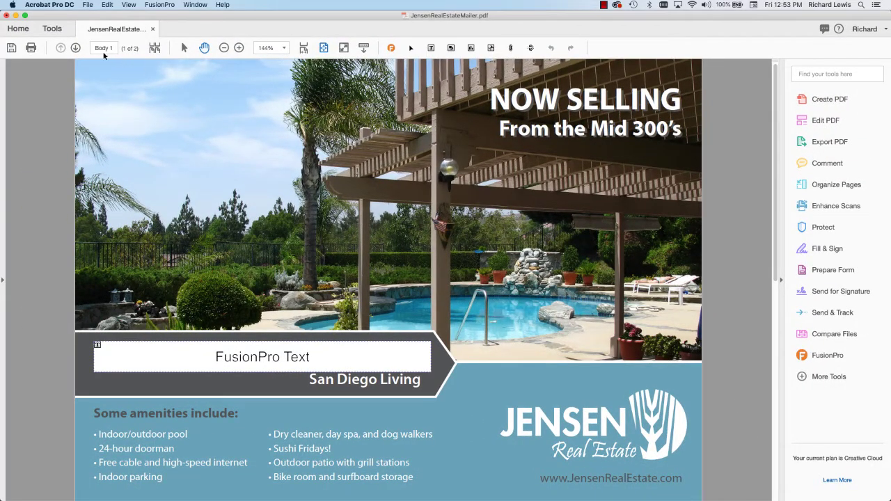
Select 'Import a data source from another document' and pick RealEstateMailer2019.def in Mailer 2019
left_click(75, 47)
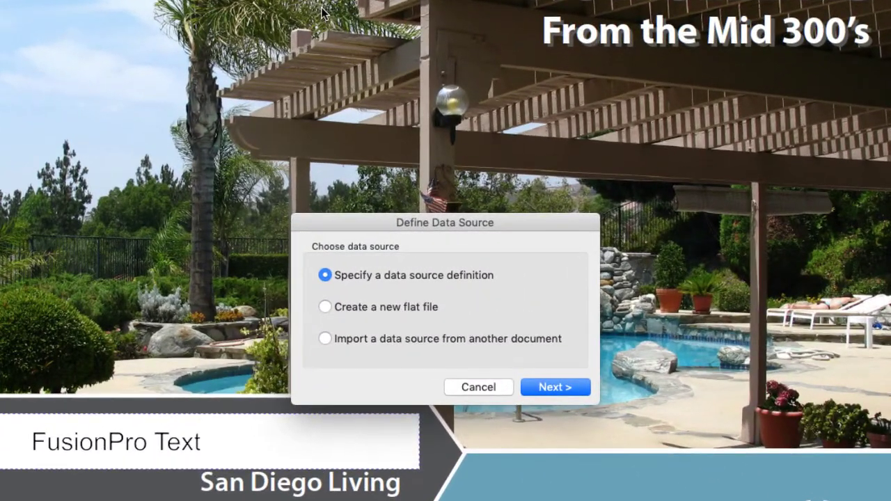
left_click(499, 340)
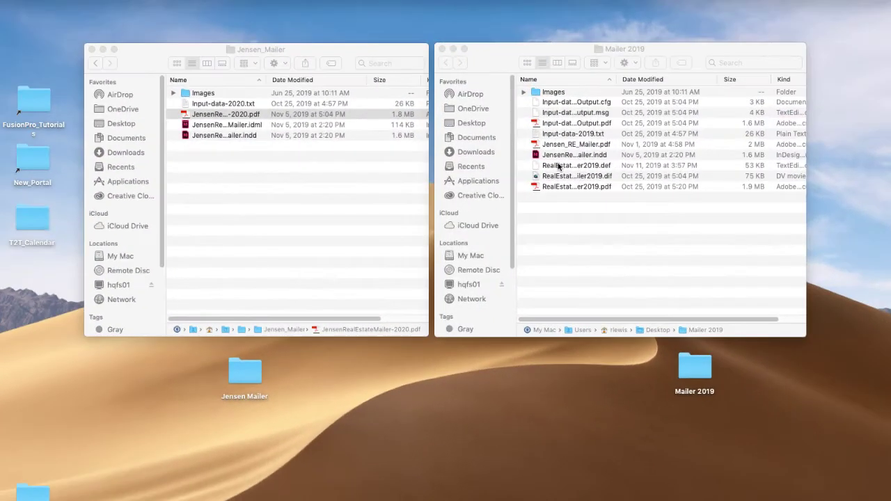
left_click(517, 180)
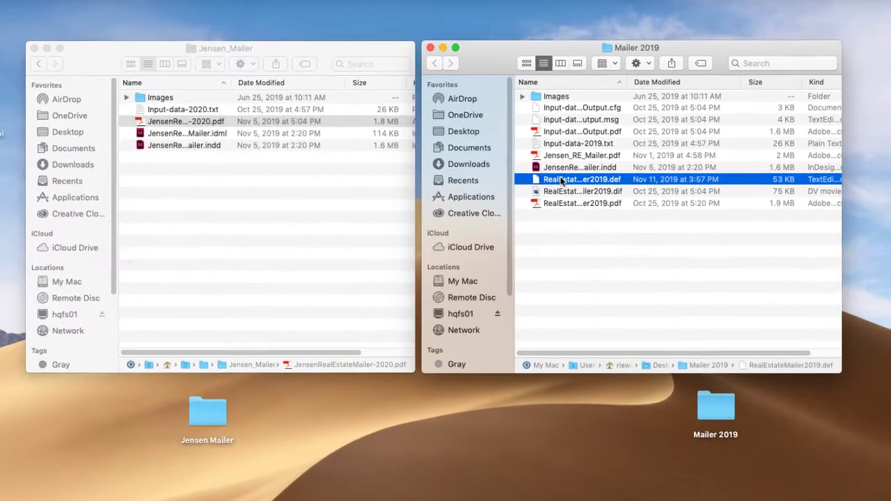
Copy RealEstateMailer2019.def into Jensen_Mailer and select Input-data-2020.txt there
left_click_drag(371, 230, 201, 305)
left_click_drag(424, 240, 215, 201)
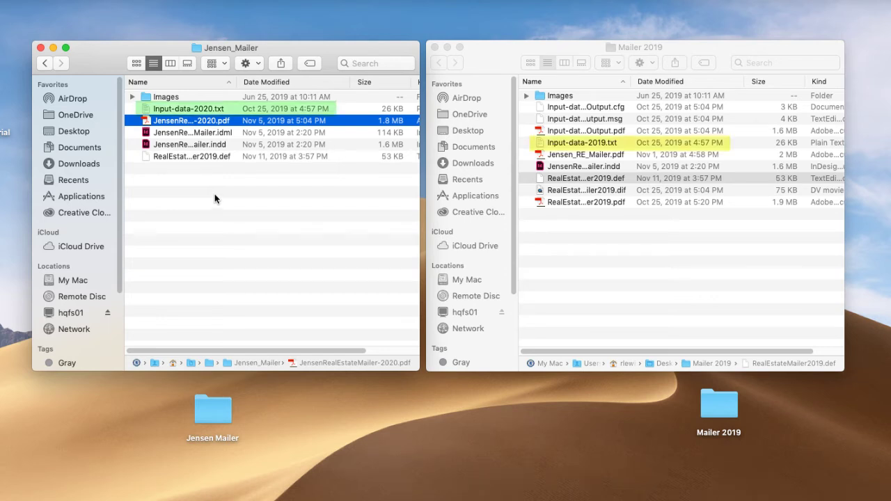
left_click(202, 109)
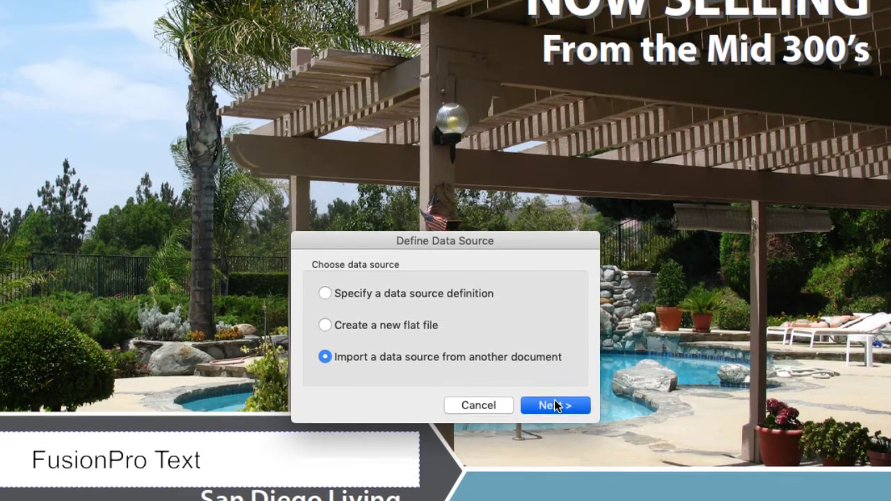
Open RealEstateMailer2019.def from Jensen_Mailer as the imported data definition
left_click(555, 387)
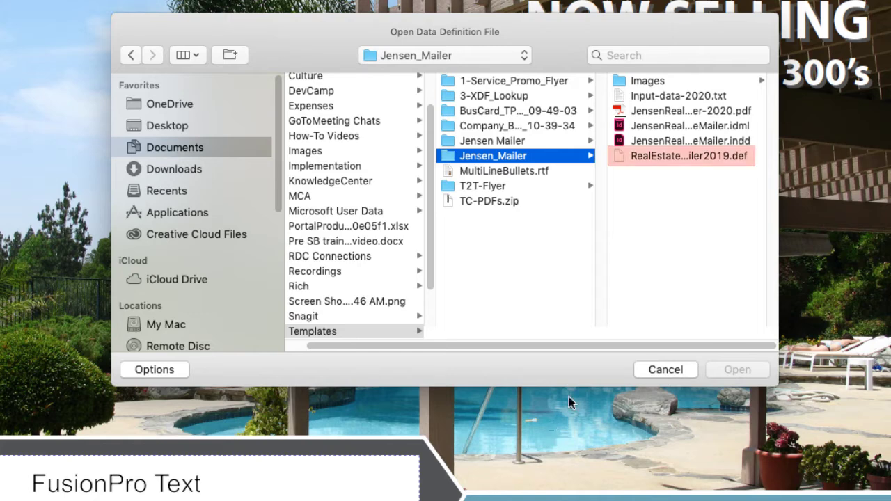
left_click(670, 155)
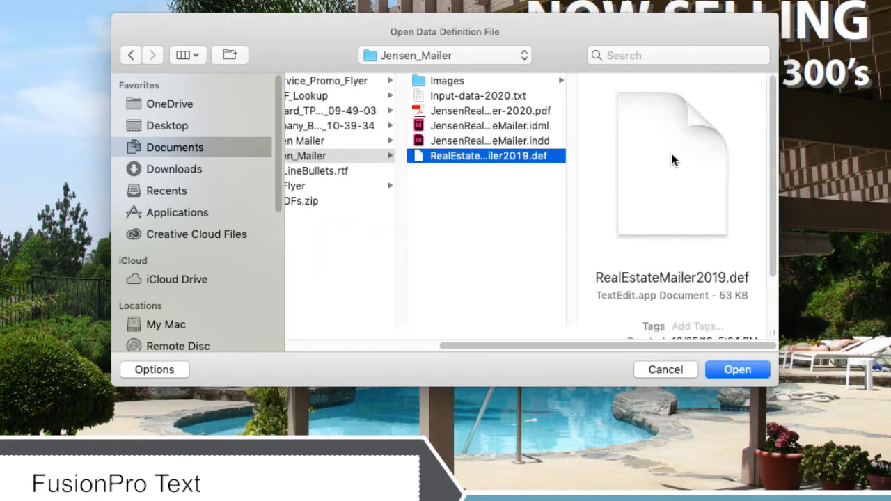
left_click(736, 367)
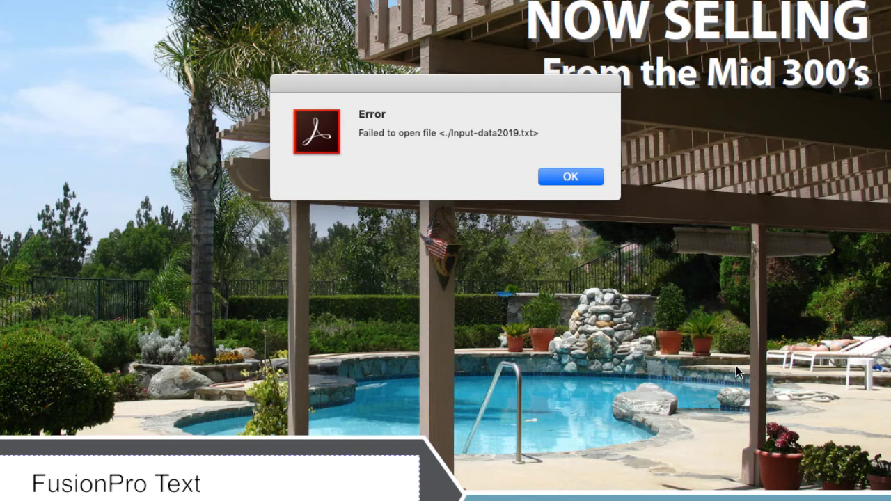
Dismiss the missing-file error and set Input-data-2020.txt as the tab-delimited flat file source
left_click(571, 176)
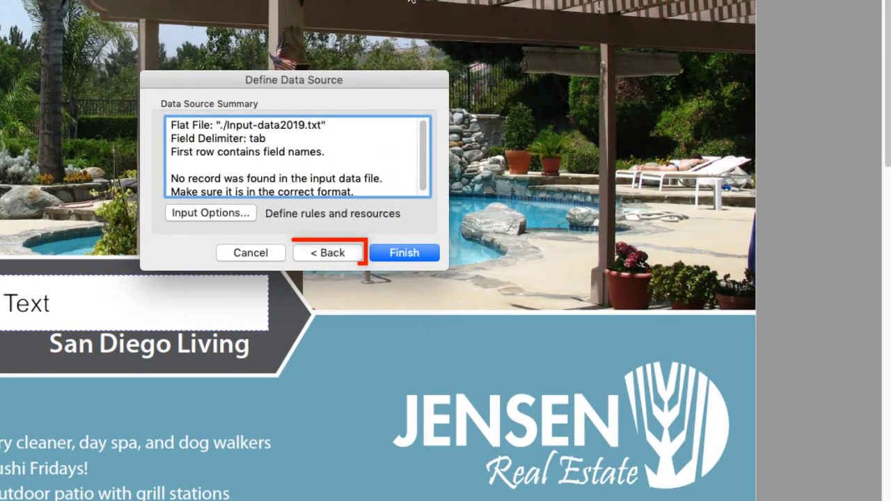
left_click(347, 250)
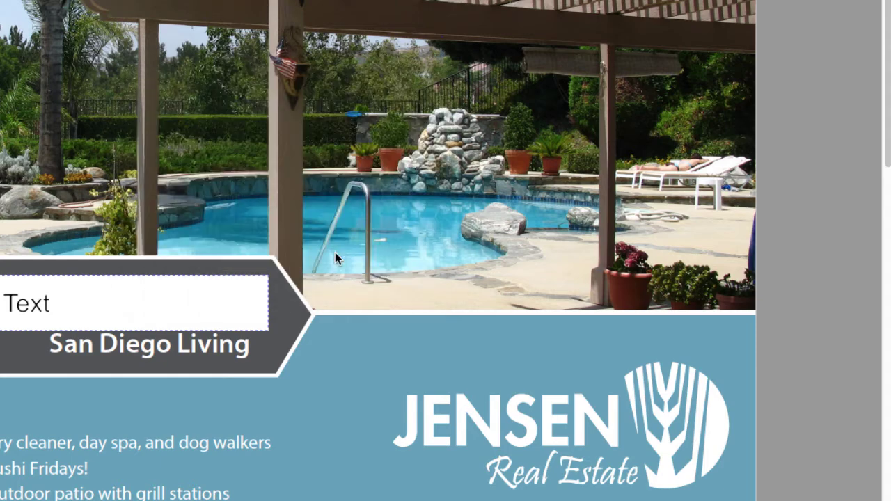
left_click(335, 252)
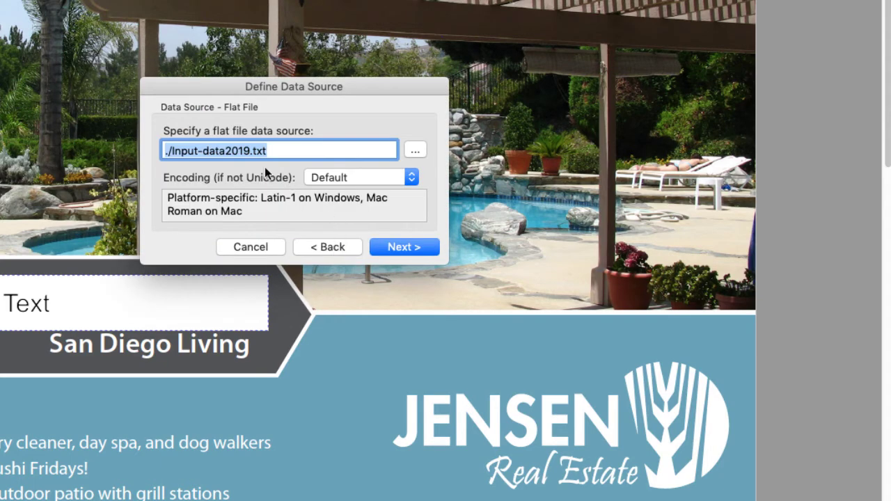
left_click(418, 149)
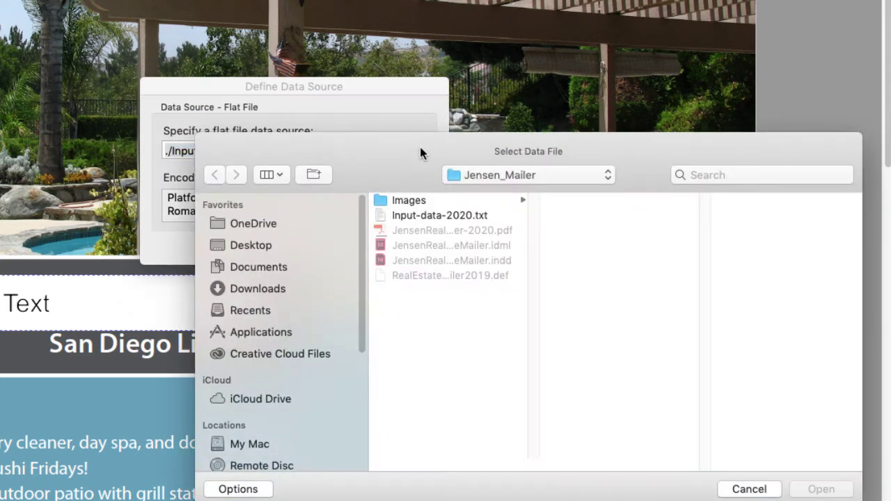
left_click(426, 211)
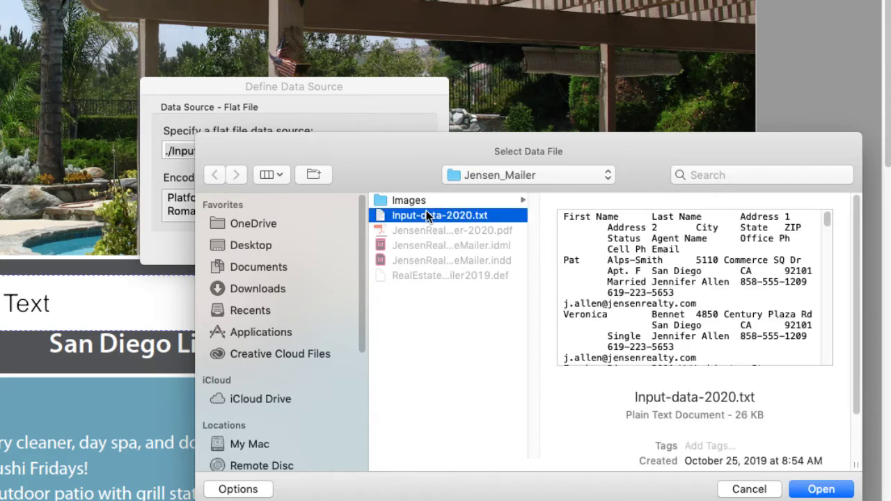
left_click(821, 488)
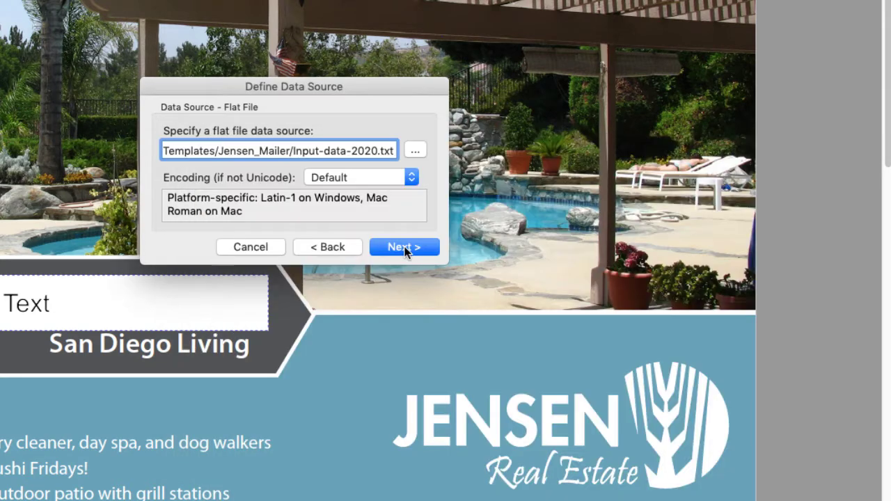
left_click(404, 250)
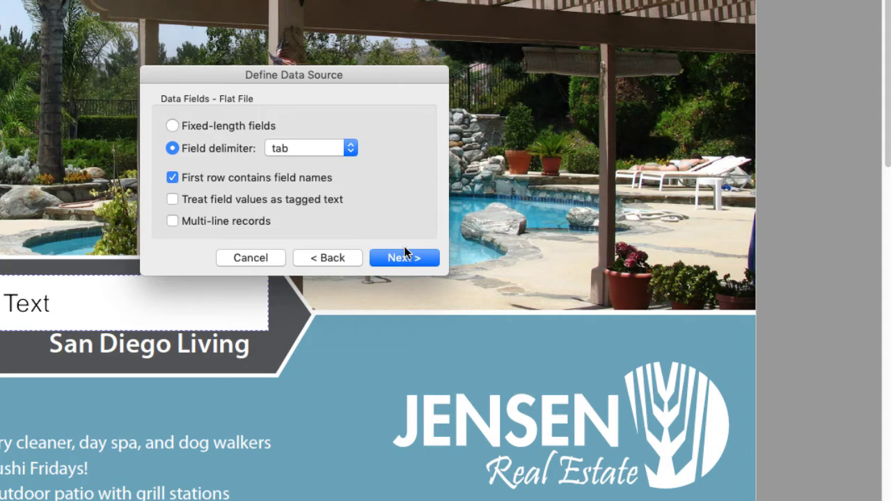
Review the first two Input-data-2020.txt records in an enlarged summary, then finish the data source
left_click(407, 255)
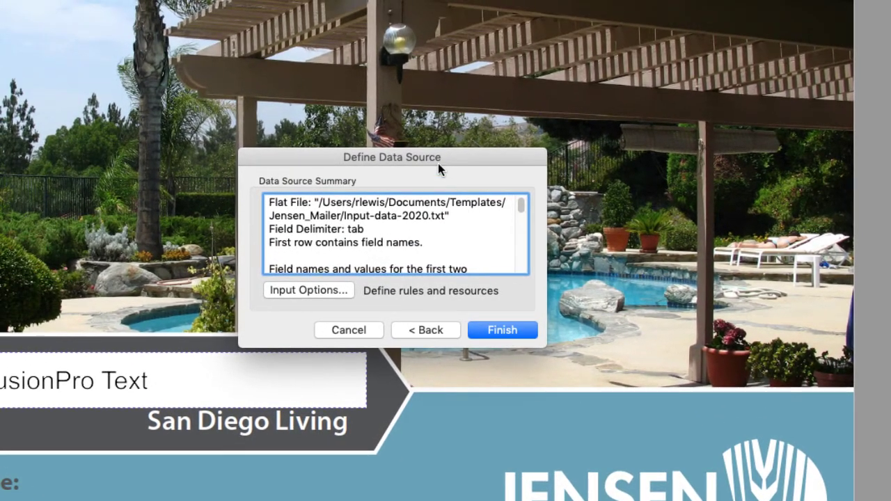
left_click_drag(438, 163, 426, 65)
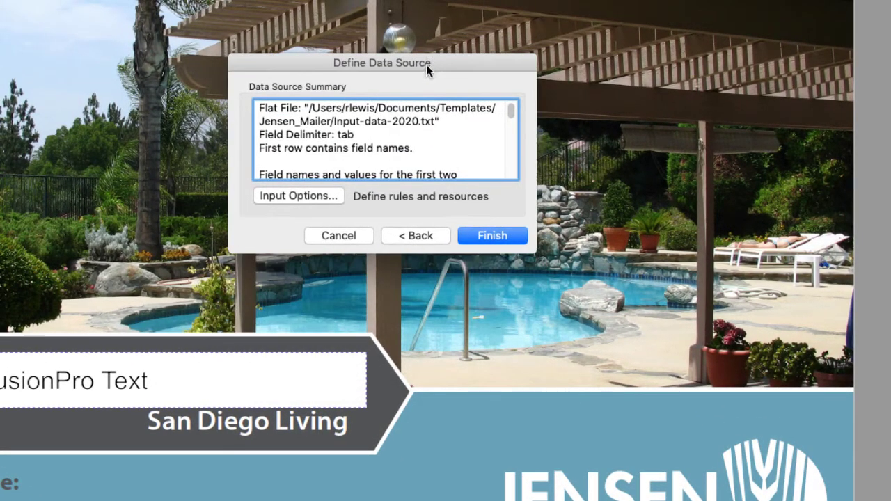
left_click_drag(542, 246, 555, 391)
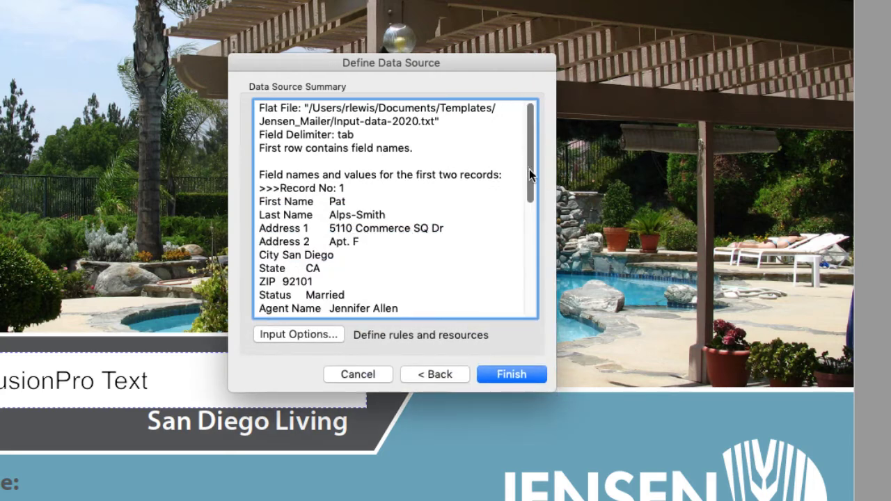
left_click_drag(529, 169, 549, 302)
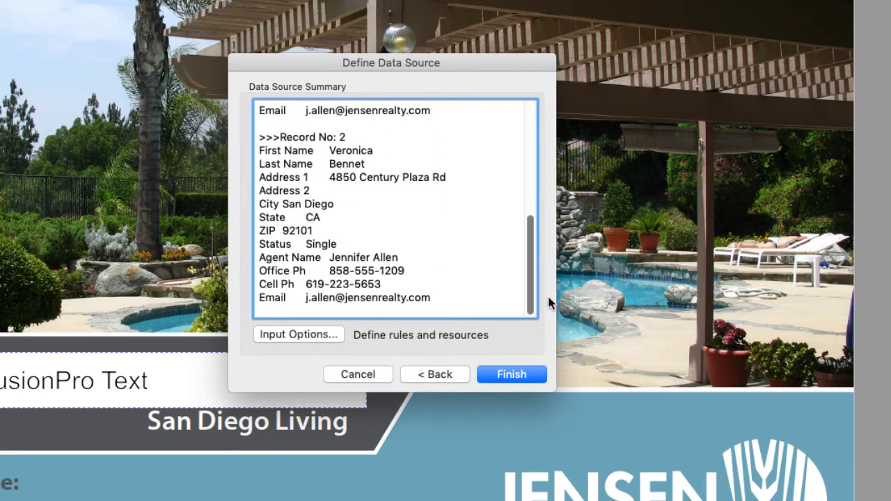
left_click(509, 374)
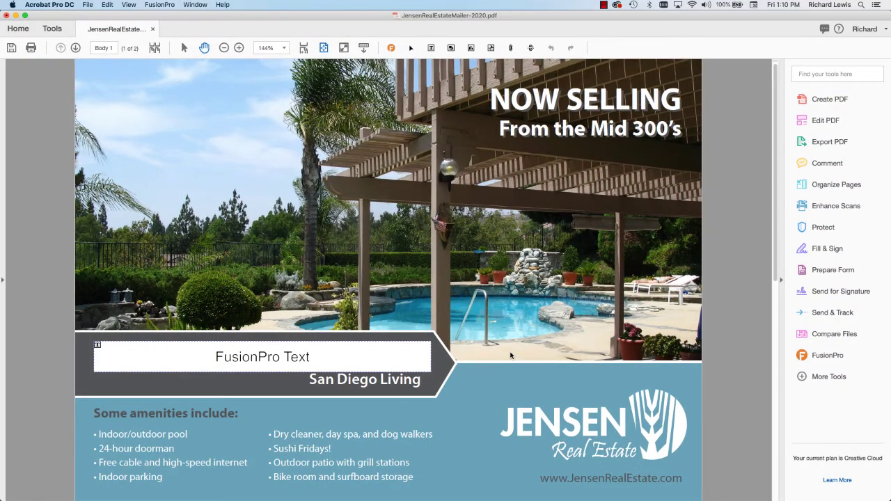
From the FusionPro steps palette, check that all three graphic resources show OK status
left_click(391, 47)
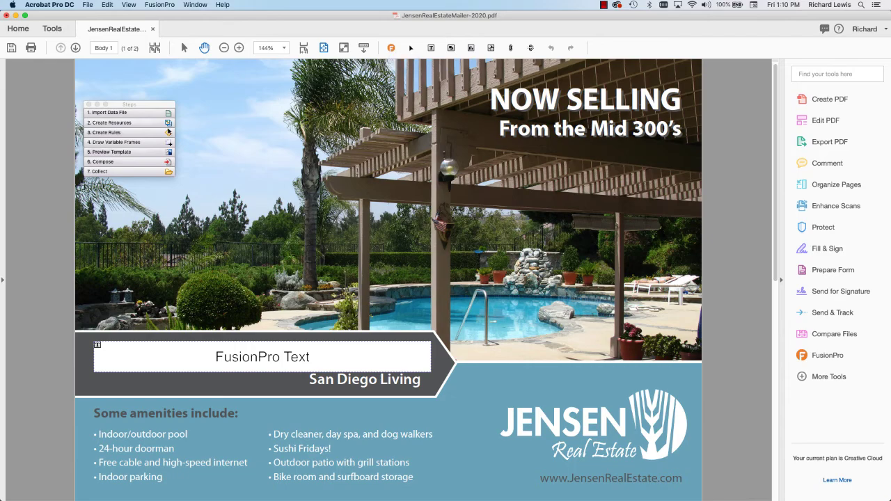
left_click(150, 123)
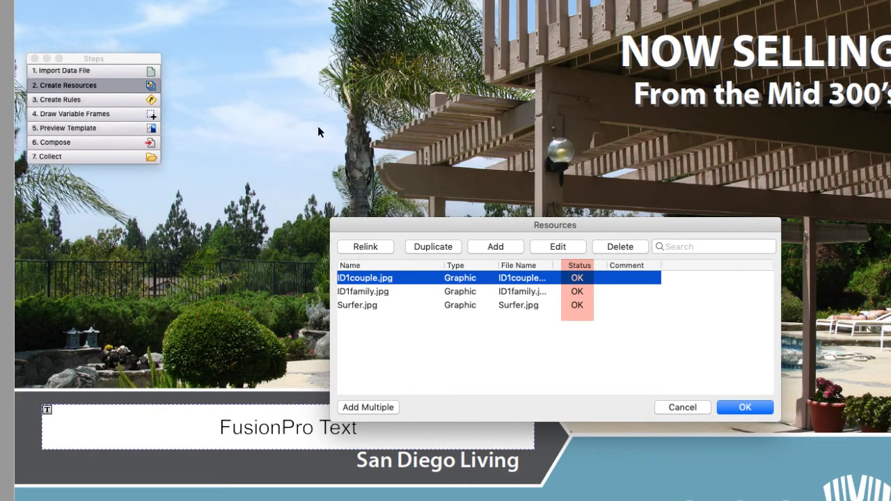
left_click(745, 408)
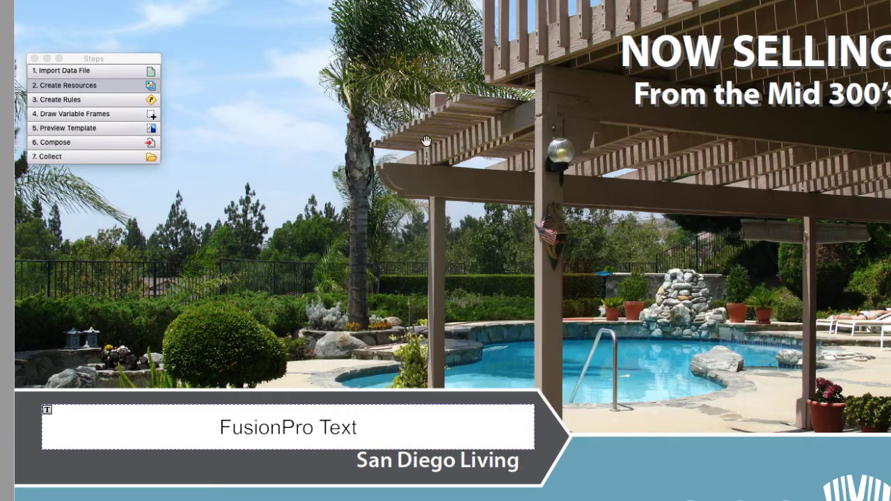
Confirm the imported Cell PH, Email, Image and Office PH rules are listed
left_click(140, 101)
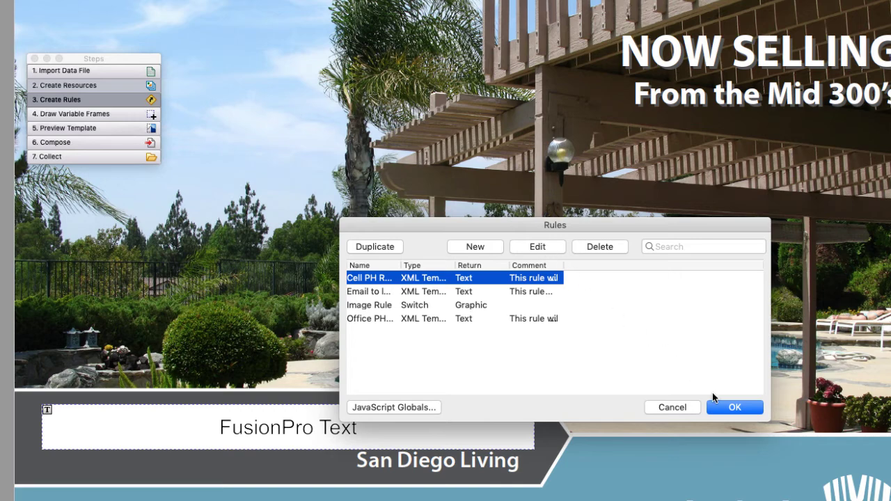
left_click(729, 411)
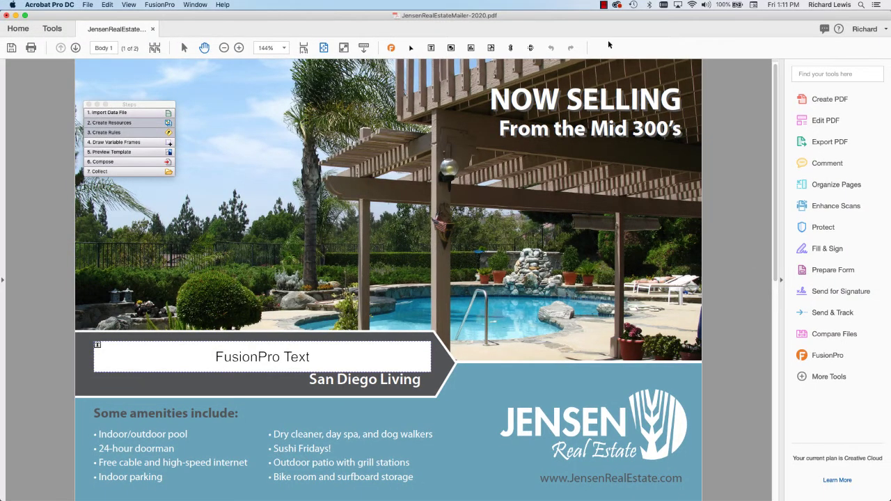
left_click(605, 4)
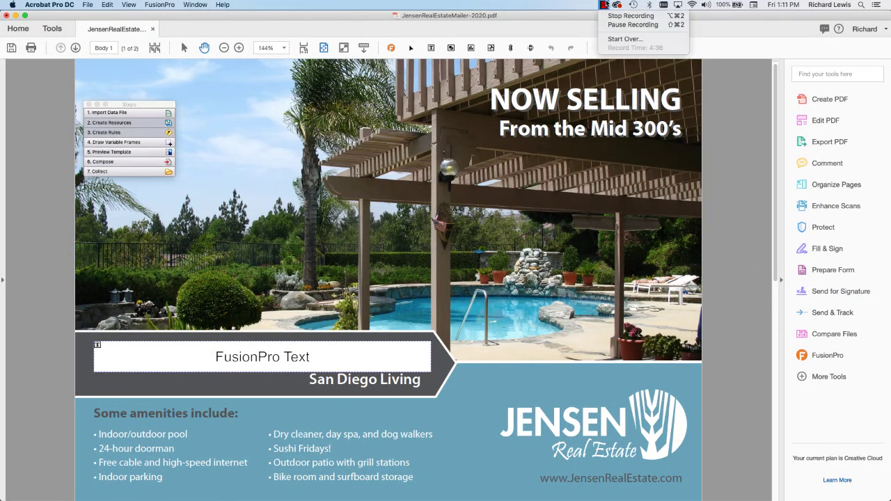